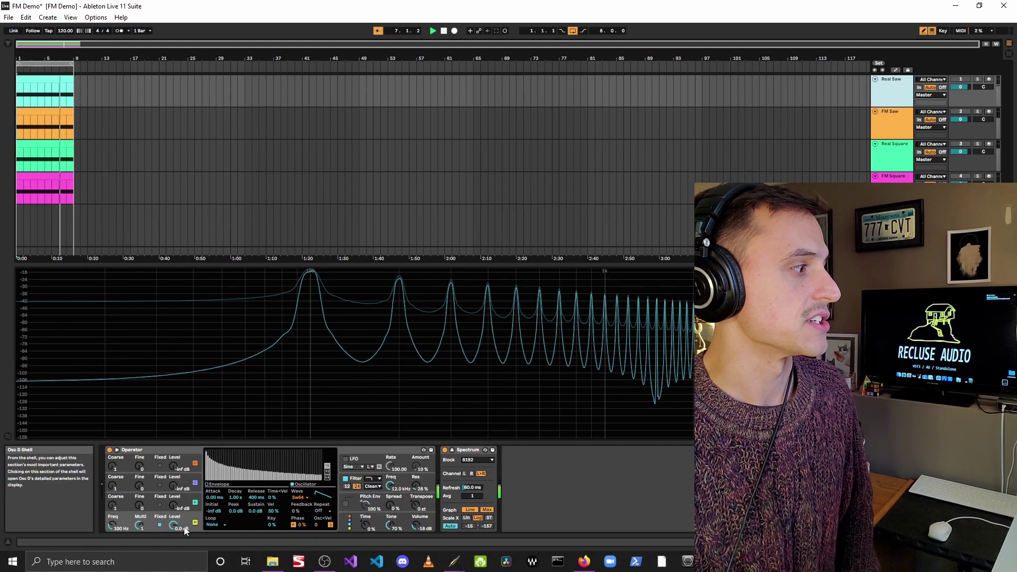
- Keep Saw 64 as Real Saw's wave, then deactivate Real Saw and activate FM Saw
left_click(300, 498)
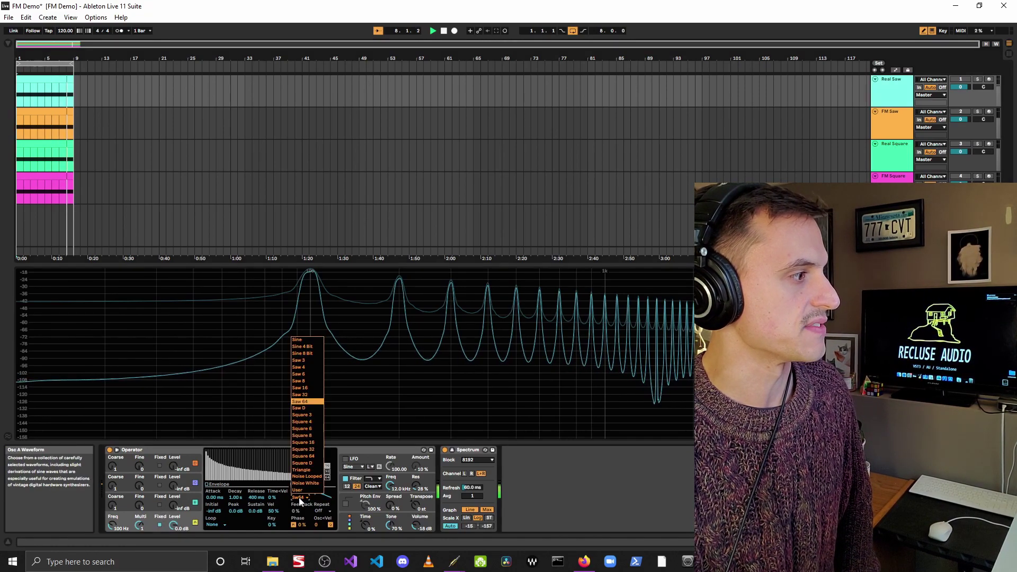
left_click(301, 403)
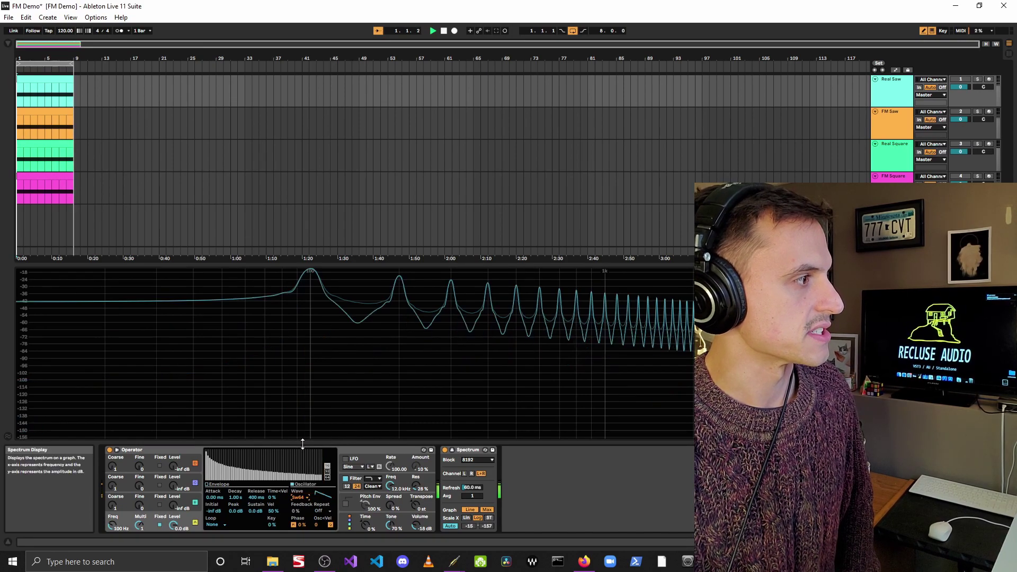
mouse_move(328, 269)
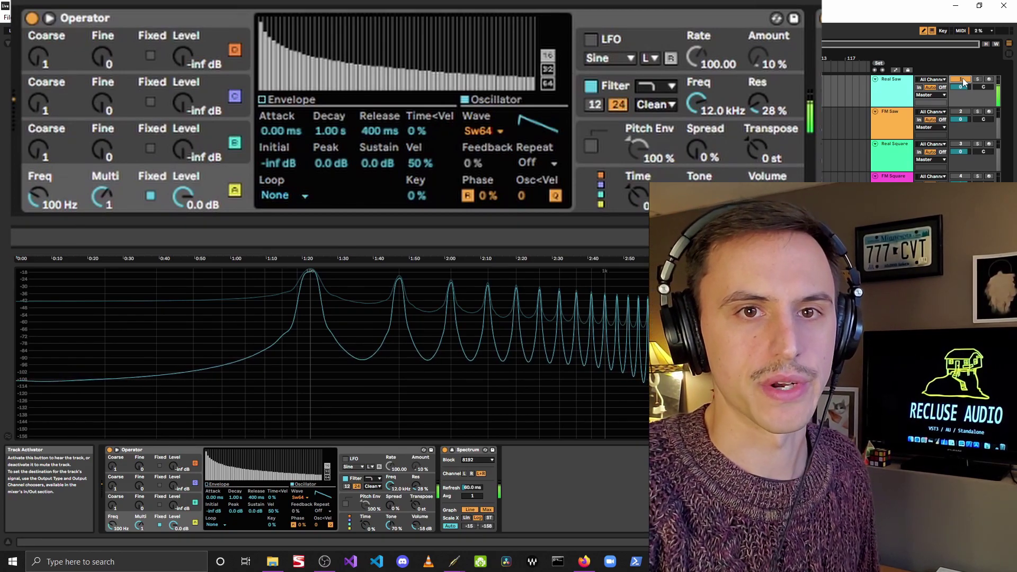
left_click(961, 80)
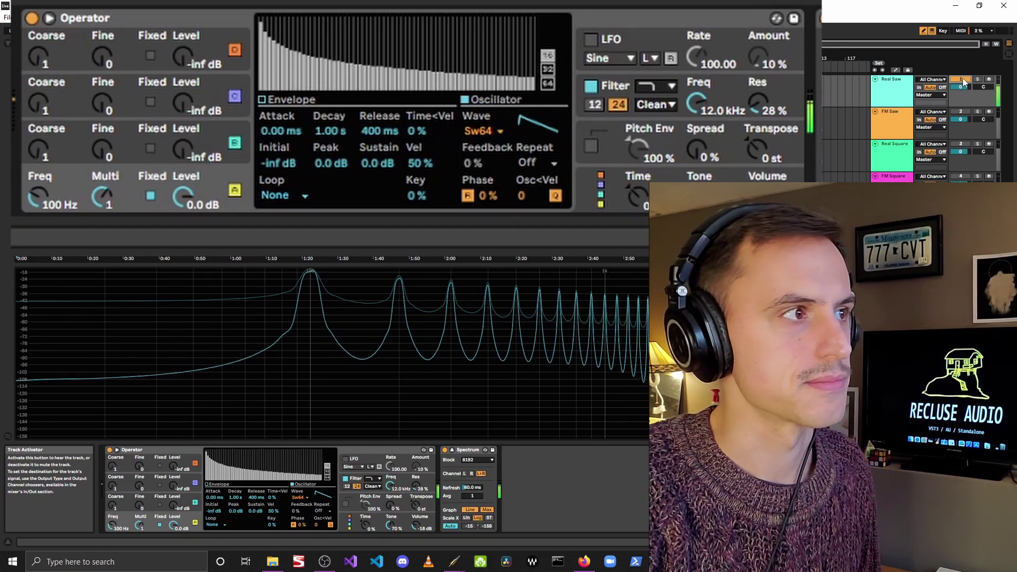
left_click(964, 110)
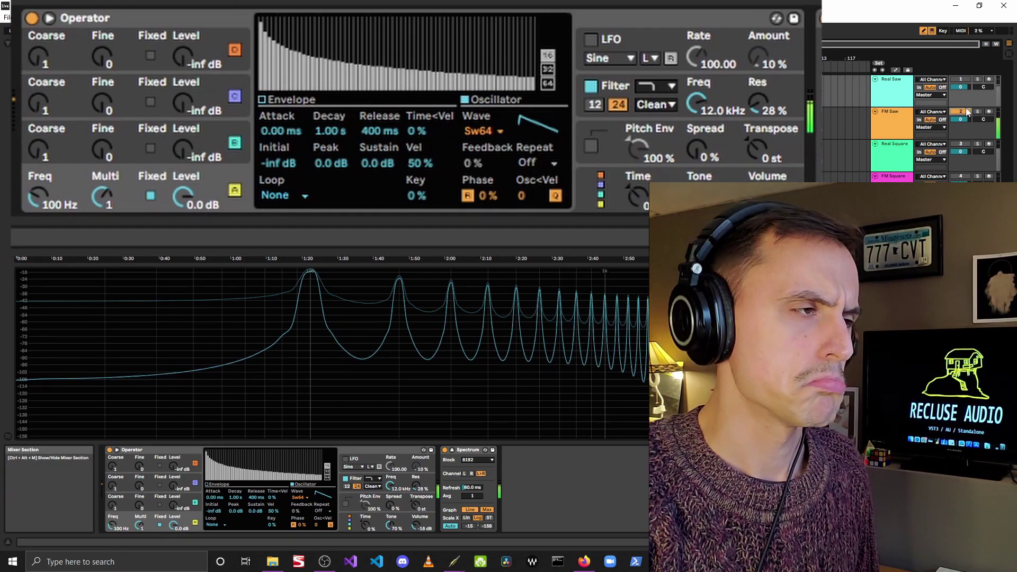
- Raise and lower FM Saw's Osc B level, checking Real Saw's spectrum, settling at -18 dB
left_click(892, 114)
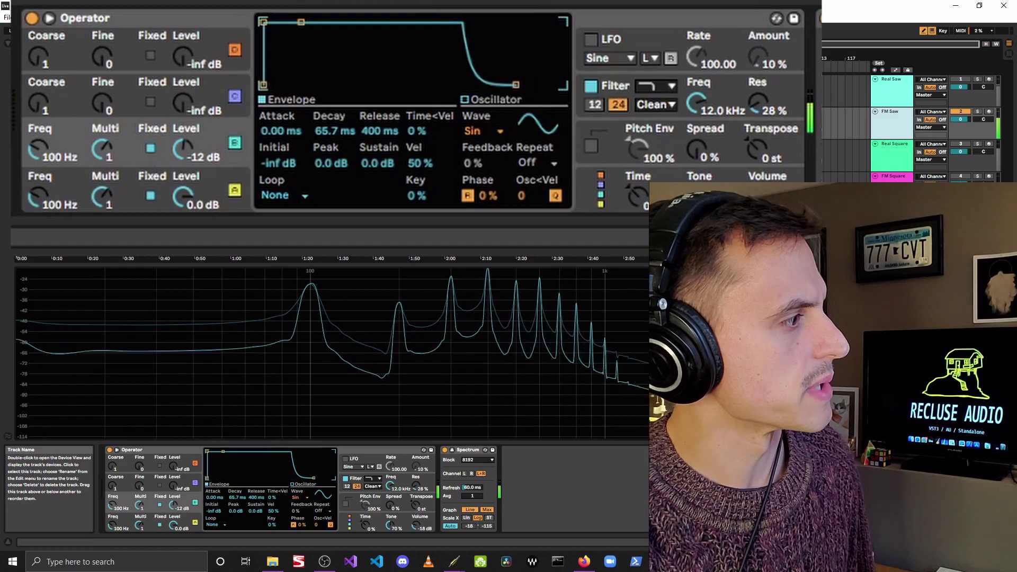
left_click_drag(183, 153, 184, 149)
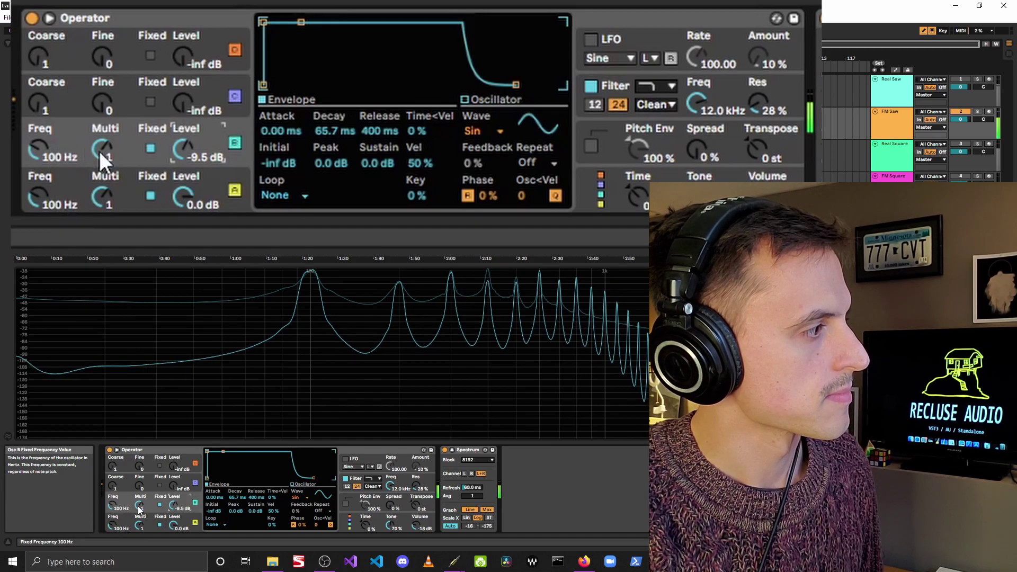
left_click_drag(182, 149, 182, 137)
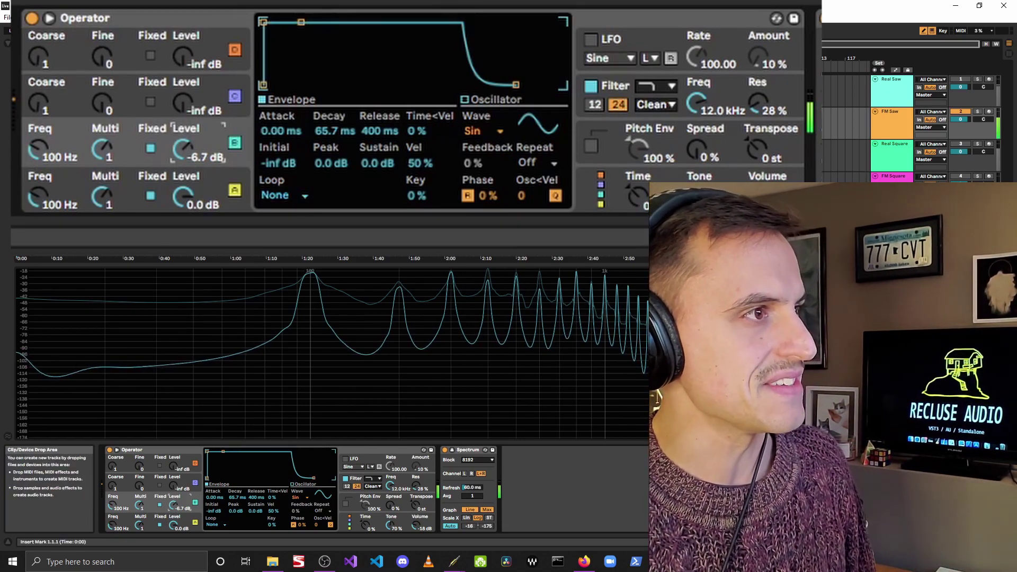
left_click(901, 87)
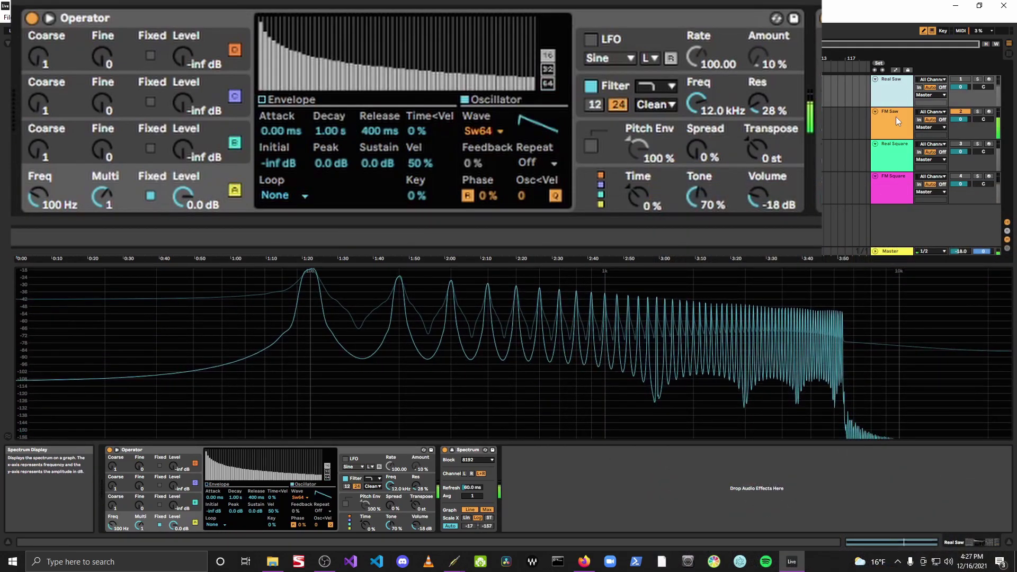
left_click(895, 117)
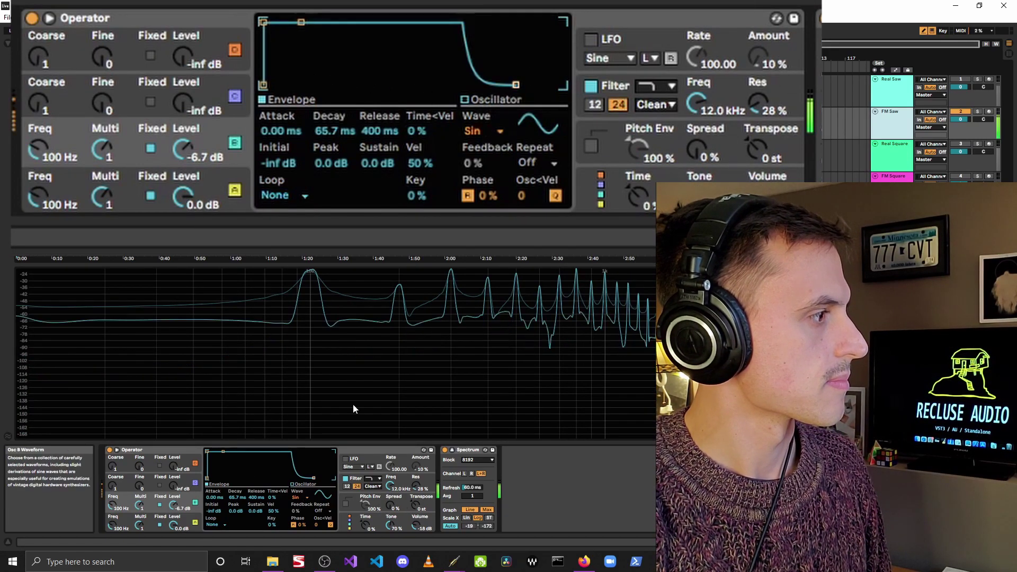
left_click_drag(175, 151, 175, 167)
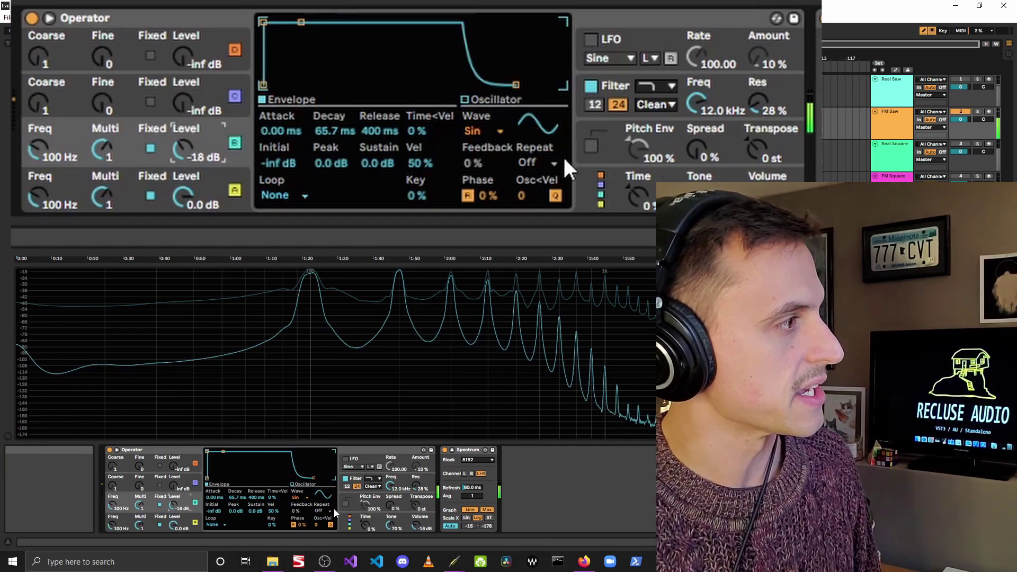
- Compare Real Saw's Operator once more, then activate Real Square and deactivate FM Saw
left_click(891, 81)
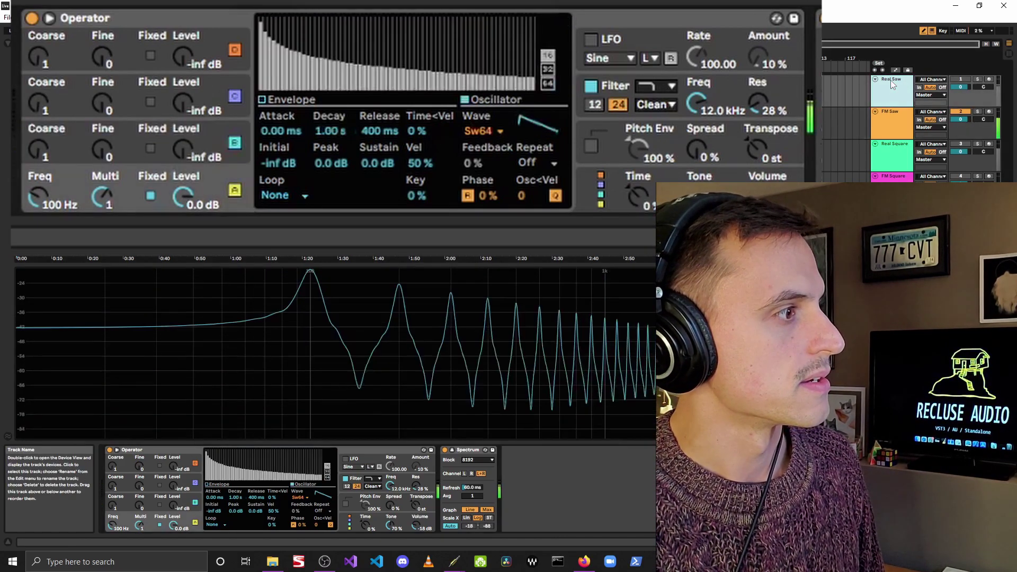
left_click(905, 121)
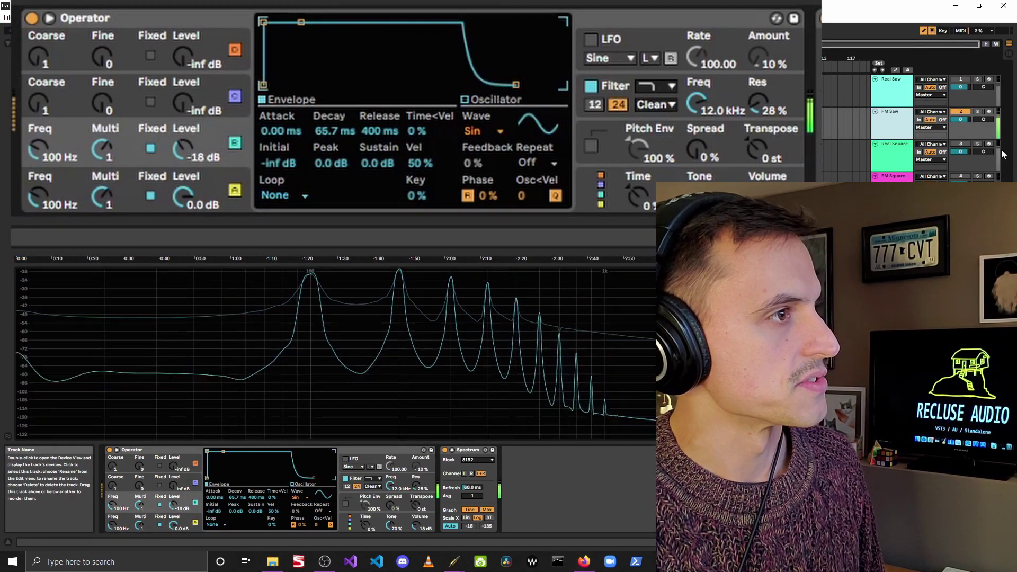
left_click(961, 144)
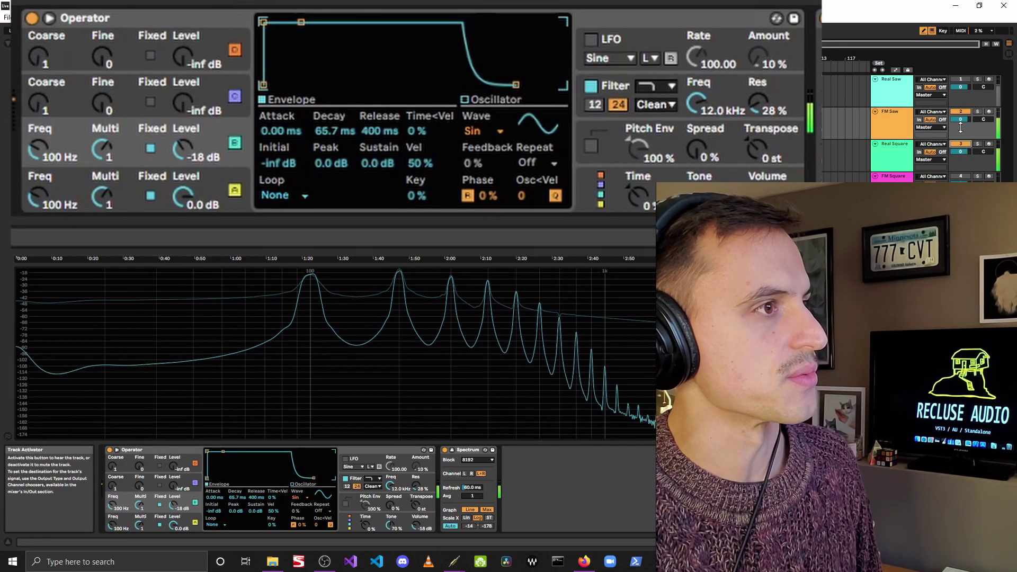
left_click(959, 109)
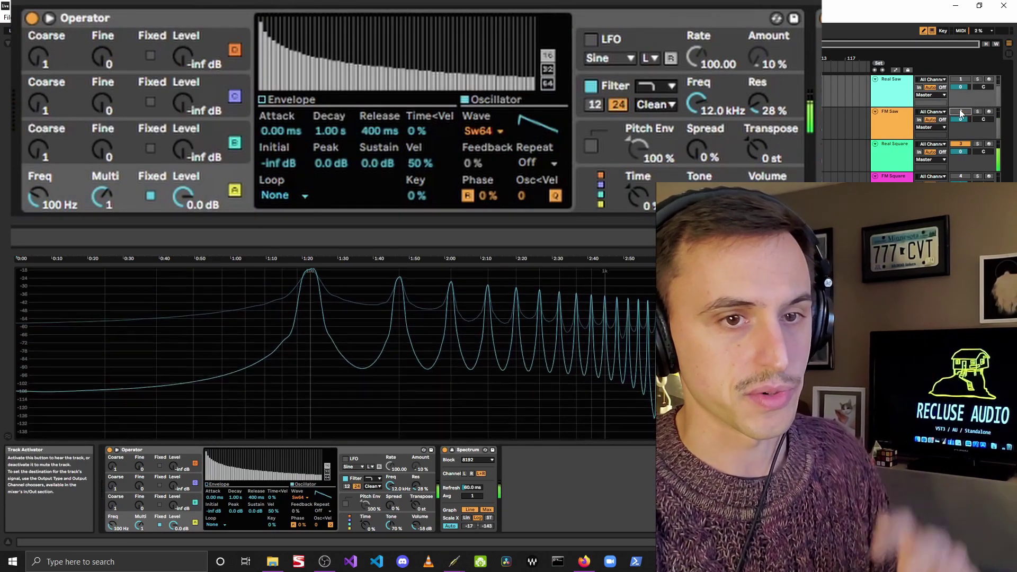
left_click(487, 131)
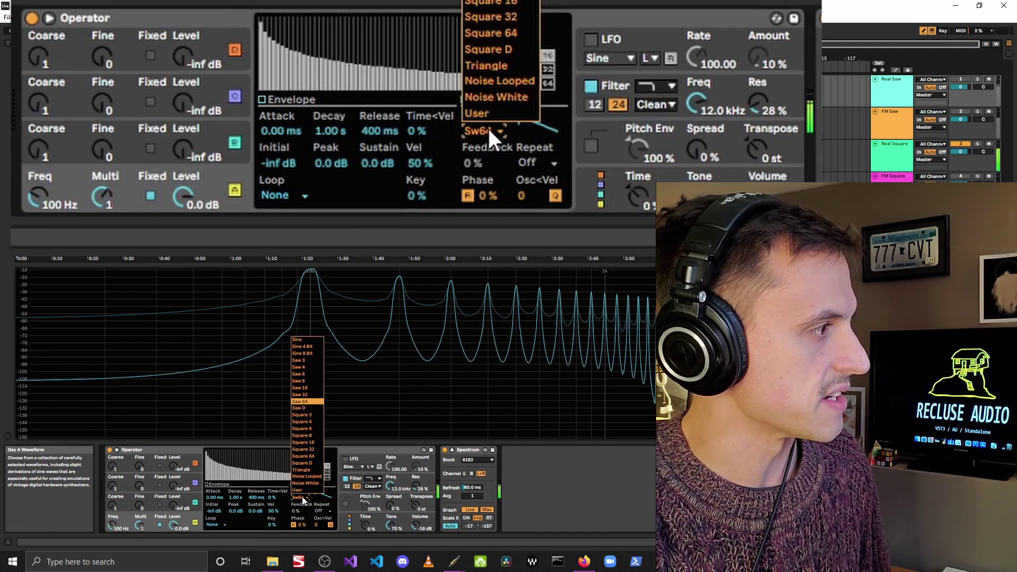
key("Escape")
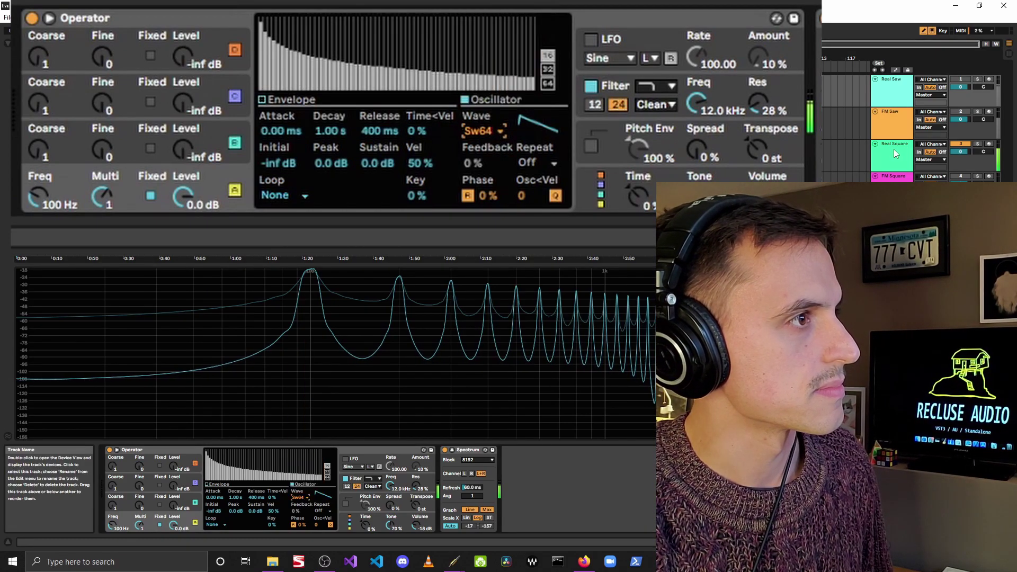
left_click(905, 147)
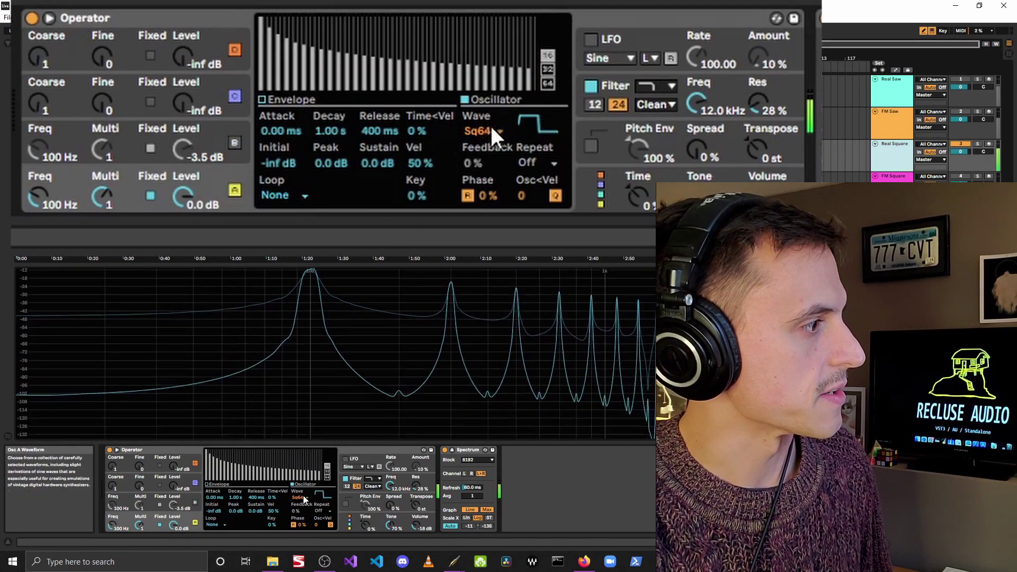
left_click(488, 131)
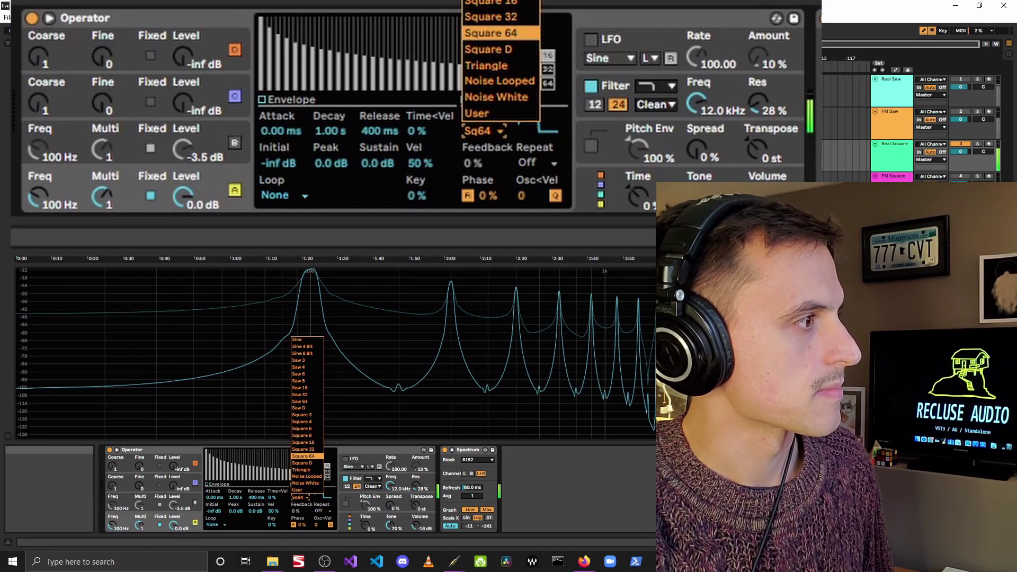
left_click(648, 471)
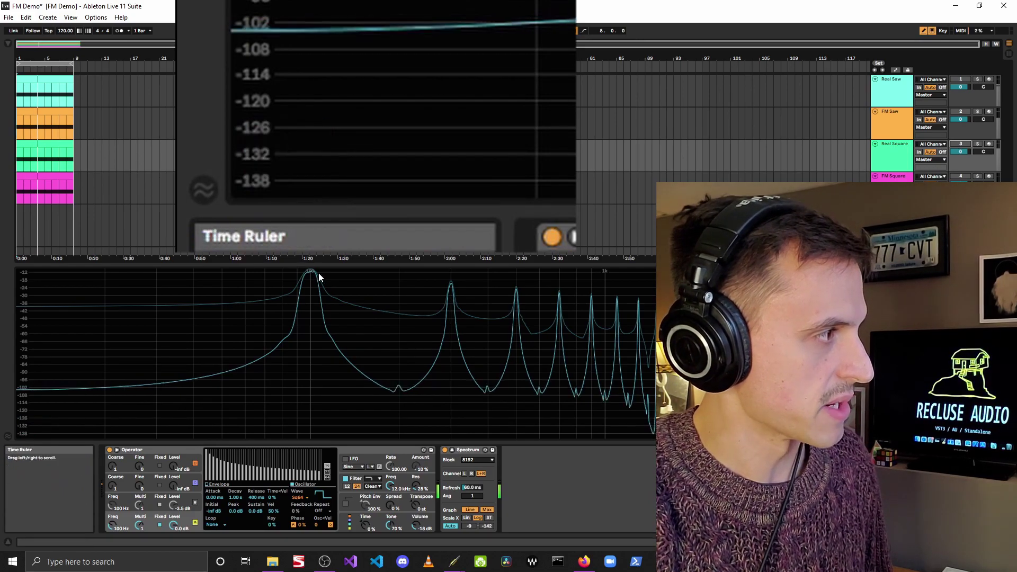
- Select the FM Square track to display its Operator patch
mouse_move(310, 278)
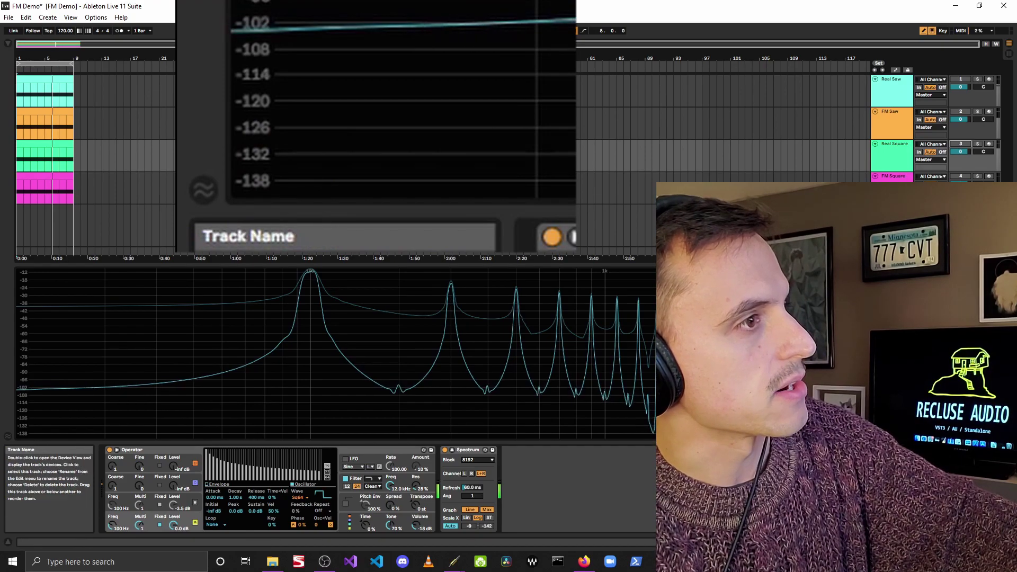
left_click(907, 177)
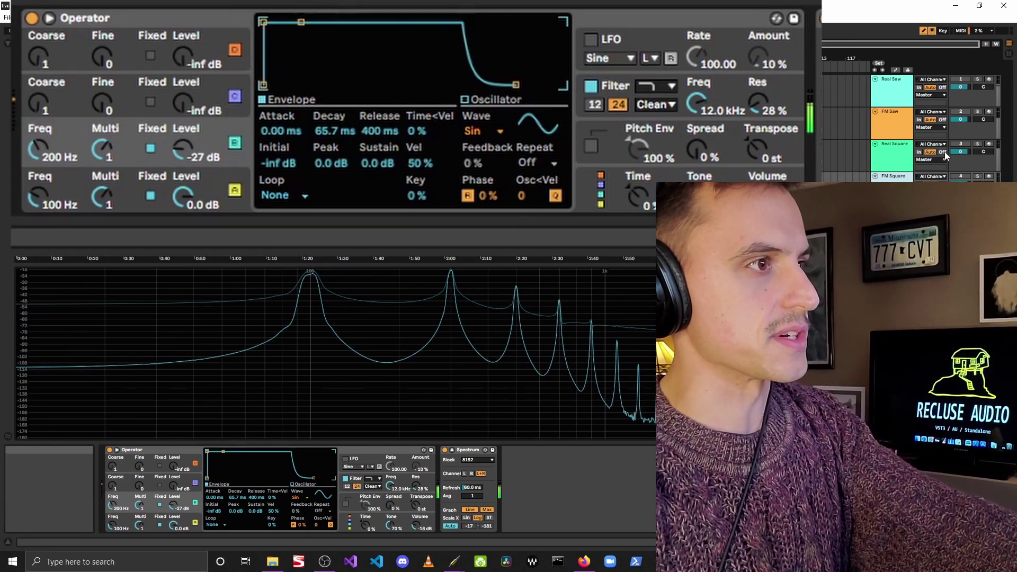
- Reactivate the Real Square track, then return to the FM Square Operator
left_click(908, 156)
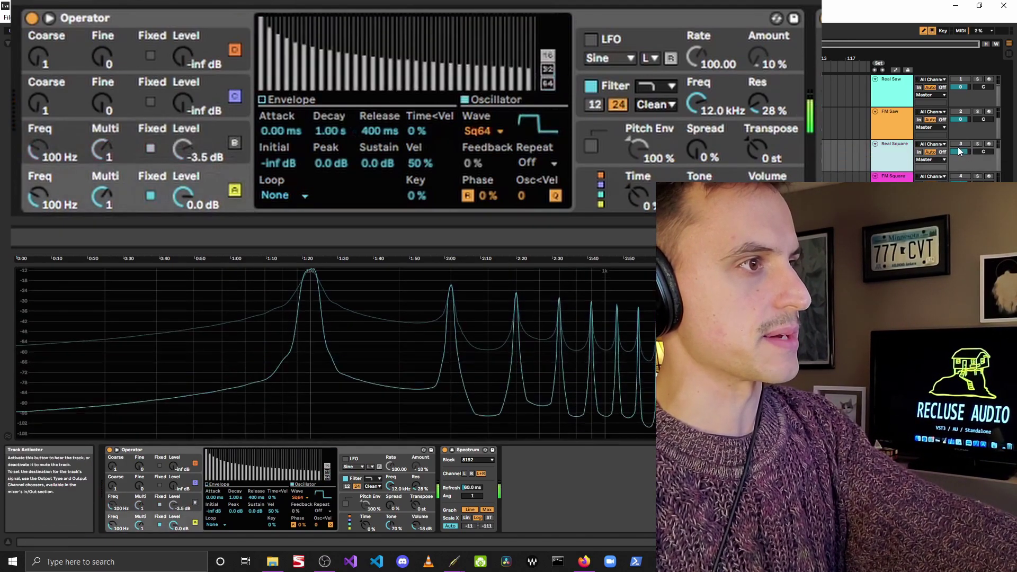
left_click(960, 145)
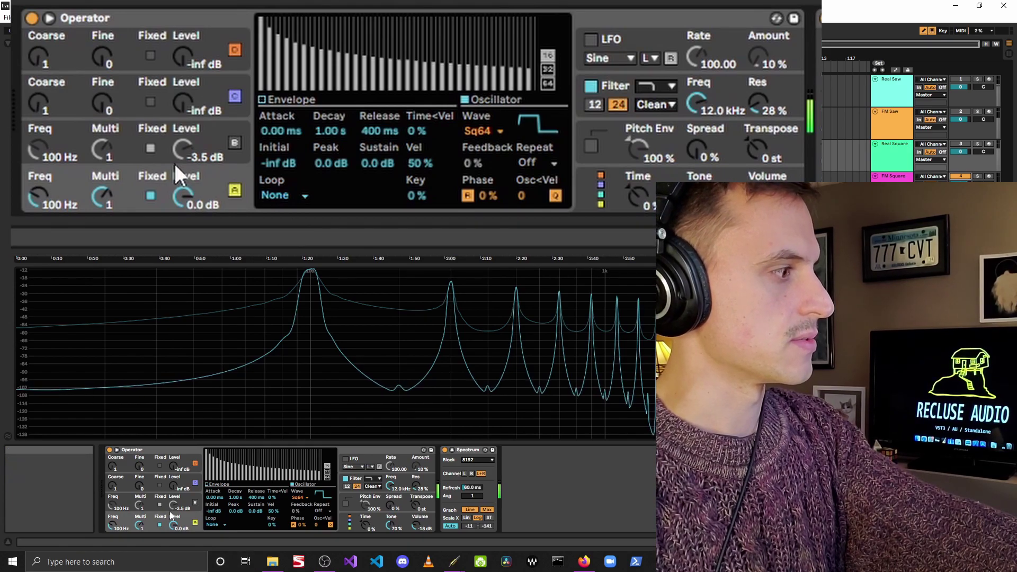
left_click(883, 180)
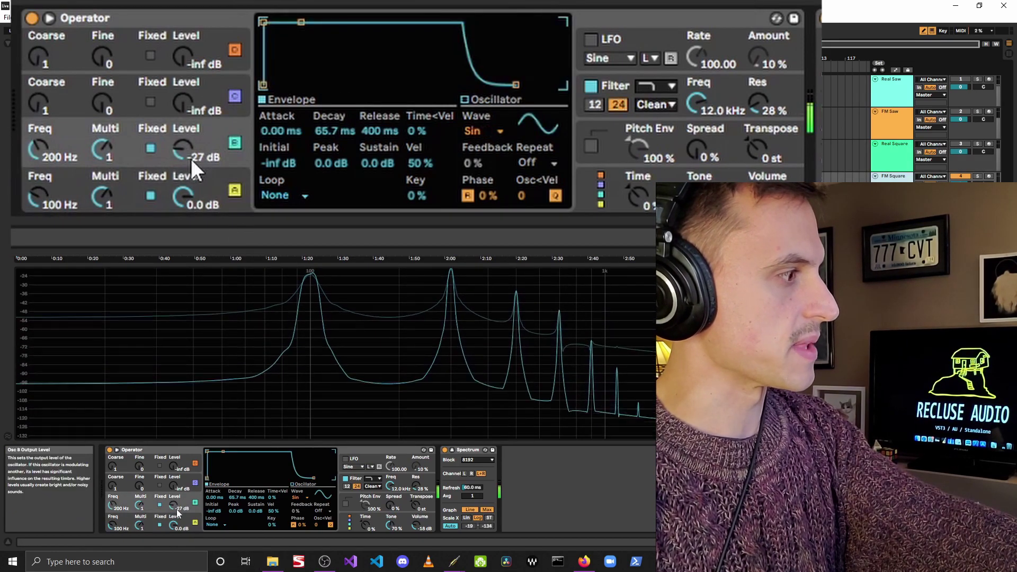
- Set FM Square's Osc B level to about -16 dB and its envelope attack to 287 ms
left_click_drag(195, 163, 195, 136)
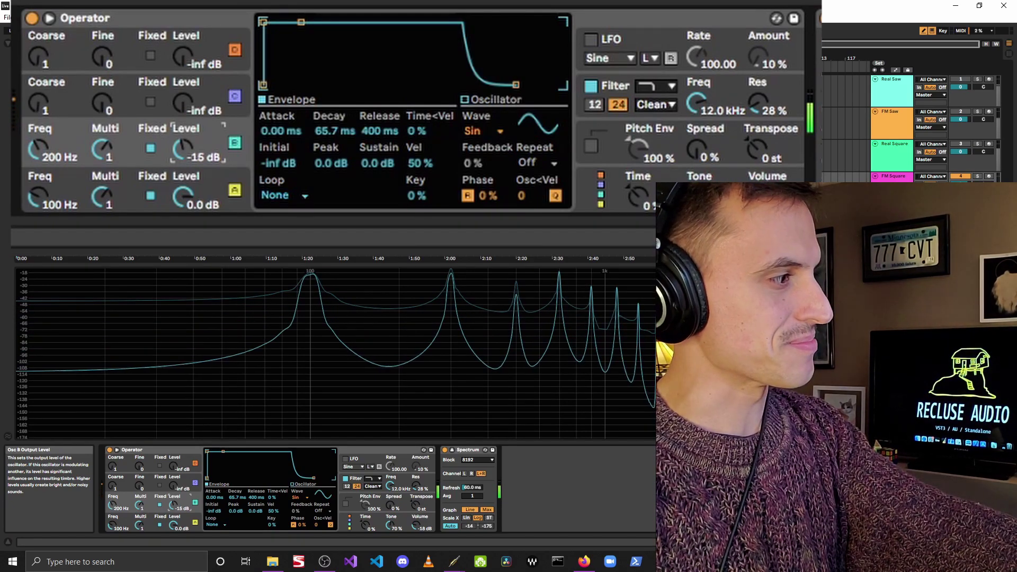
left_click_drag(196, 137, 196, 132)
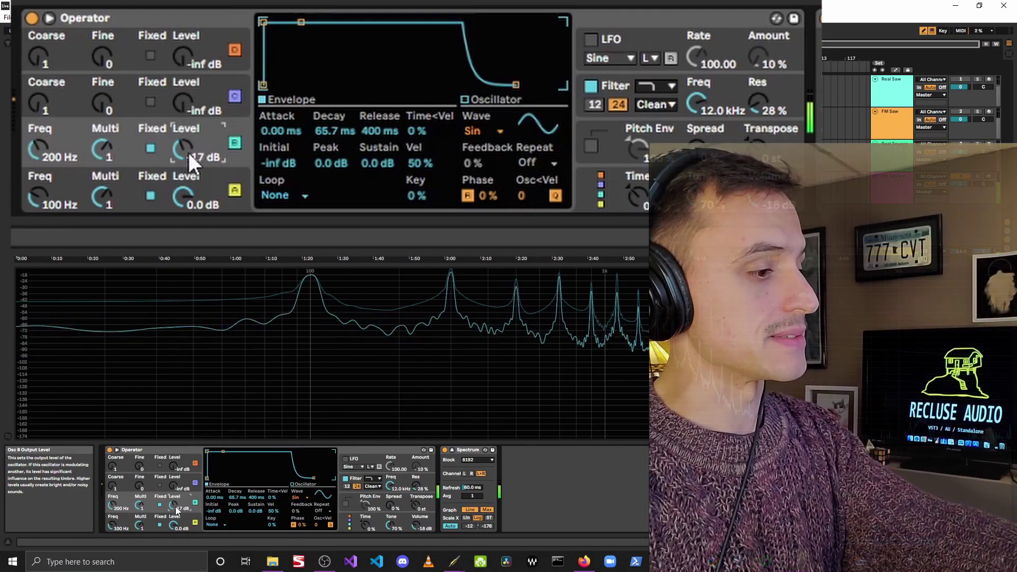
left_click_drag(188, 153, 186, 155)
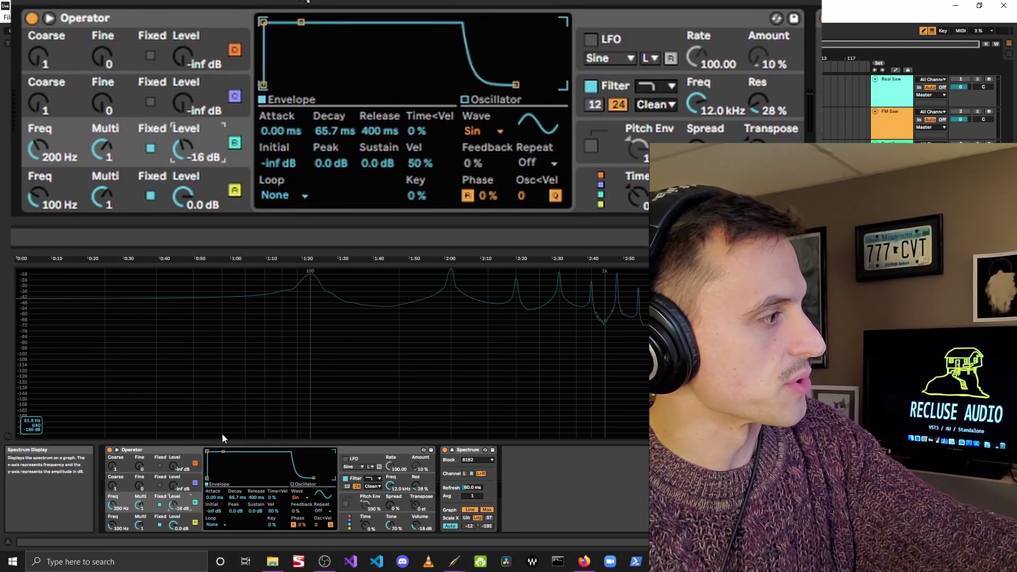
left_click_drag(260, 23, 379, 53)
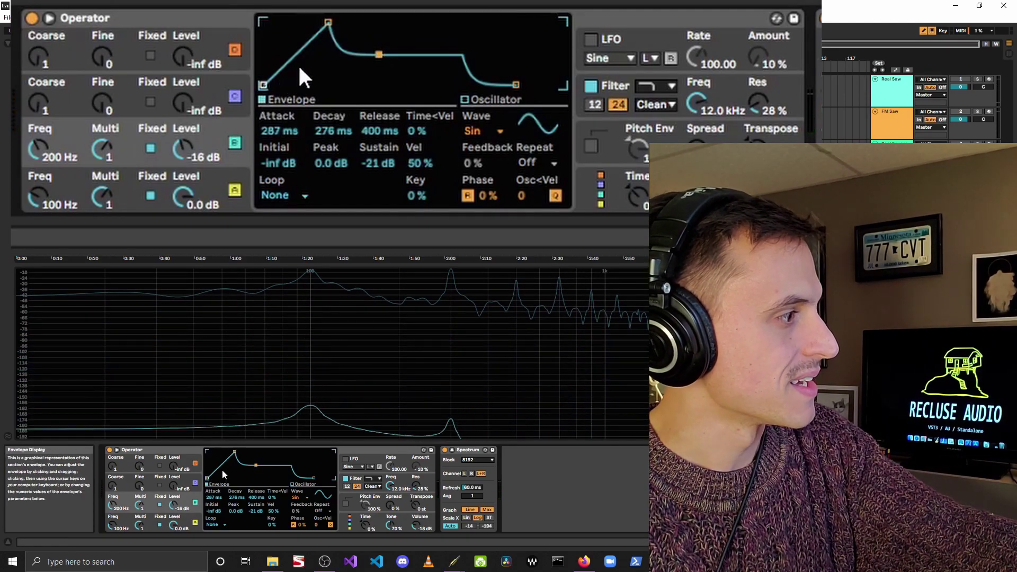
- Set Osc B to 270 Hz at -17 dB and lower Osc A's frequency to 49.5 Hz
left_click(175, 508)
left_click_drag(175, 507, 175, 498)
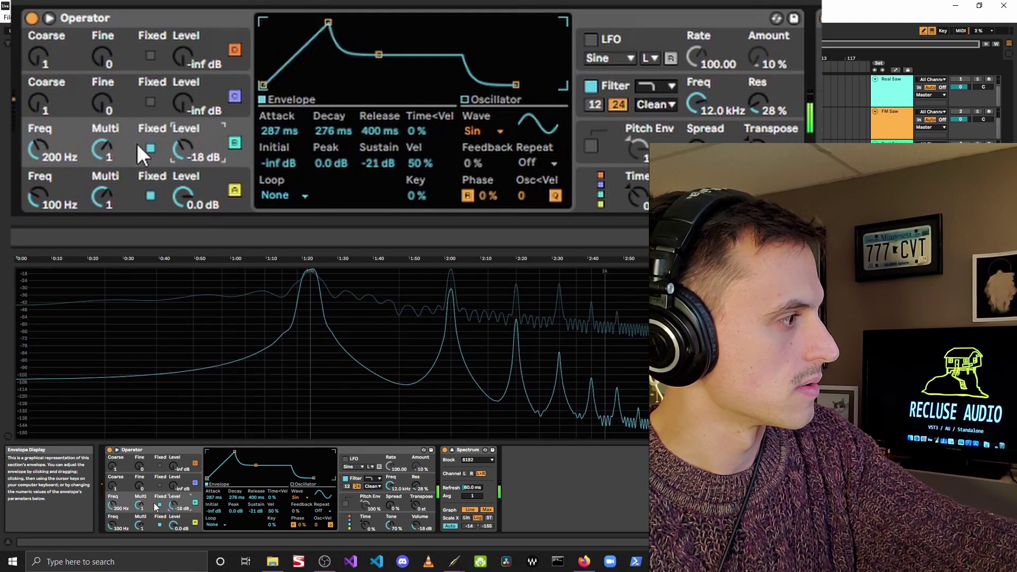
left_click(54, 142)
left_click_drag(49, 144, 49, 141)
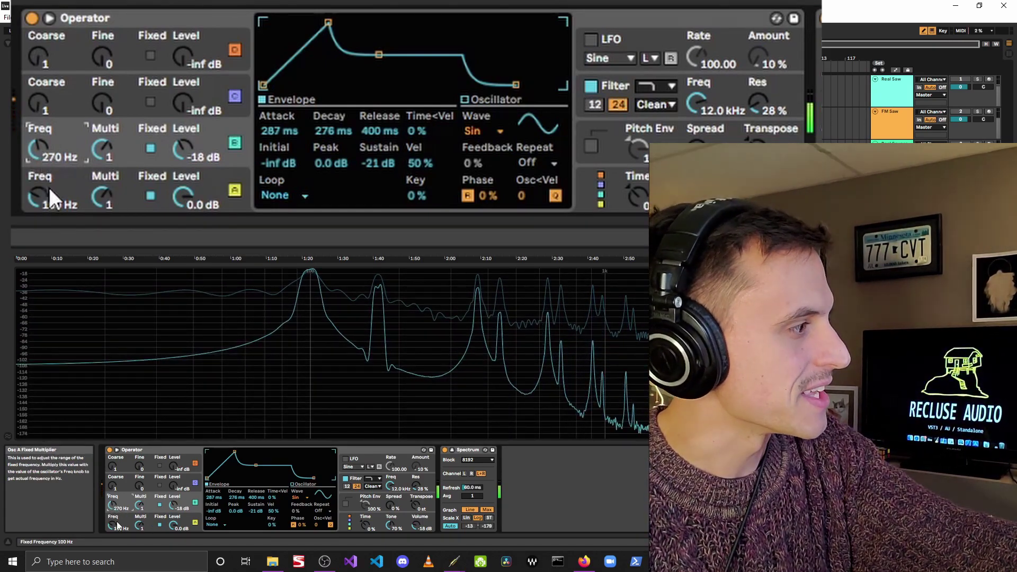
mouse_move(39, 192)
left_mouse_down()
mouse_move(39, 213)
mouse_move(42, 190)
left_mouse_up()
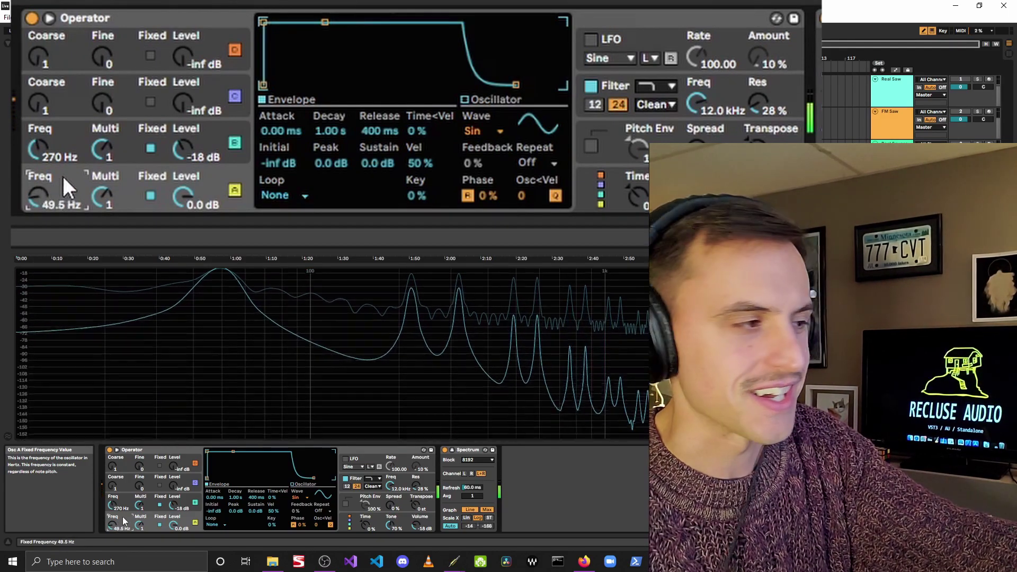
left_click_drag(188, 151, 188, 149)
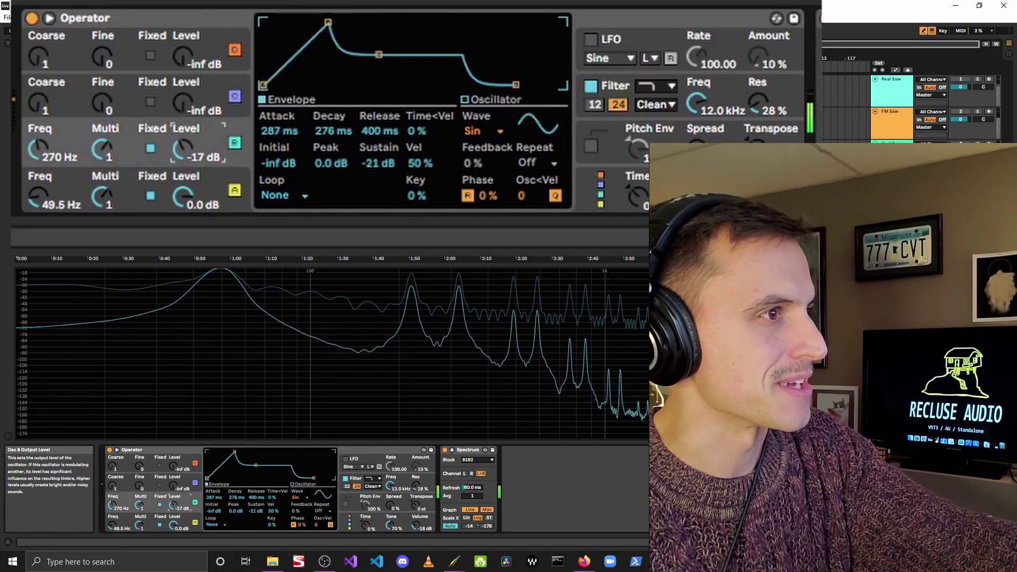
- Choose the OSR filter circuit and raise filter drive to 8.62 dB
left_click(373, 487)
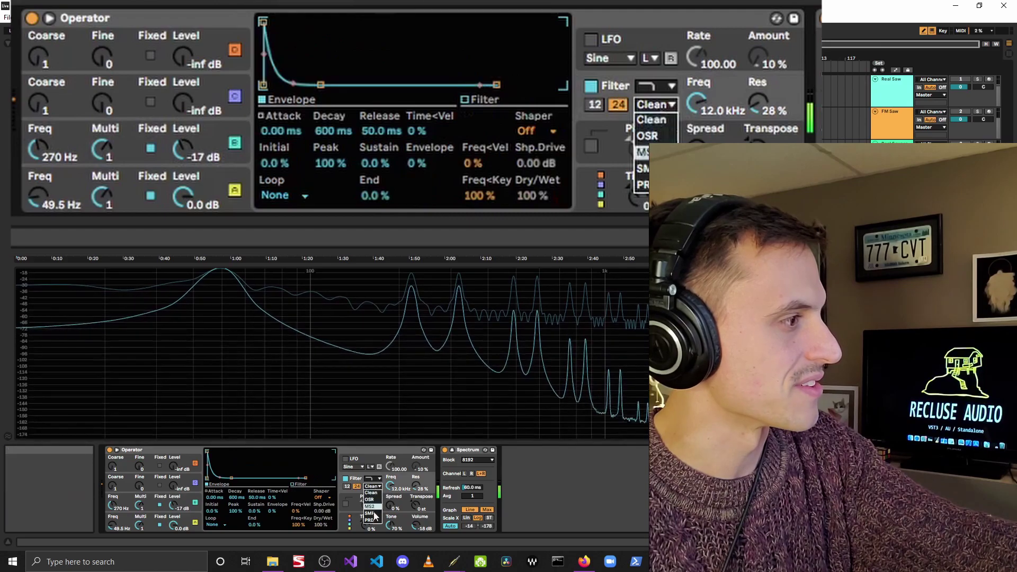
left_click(370, 499)
left_click_drag(300, 497, 306, 508)
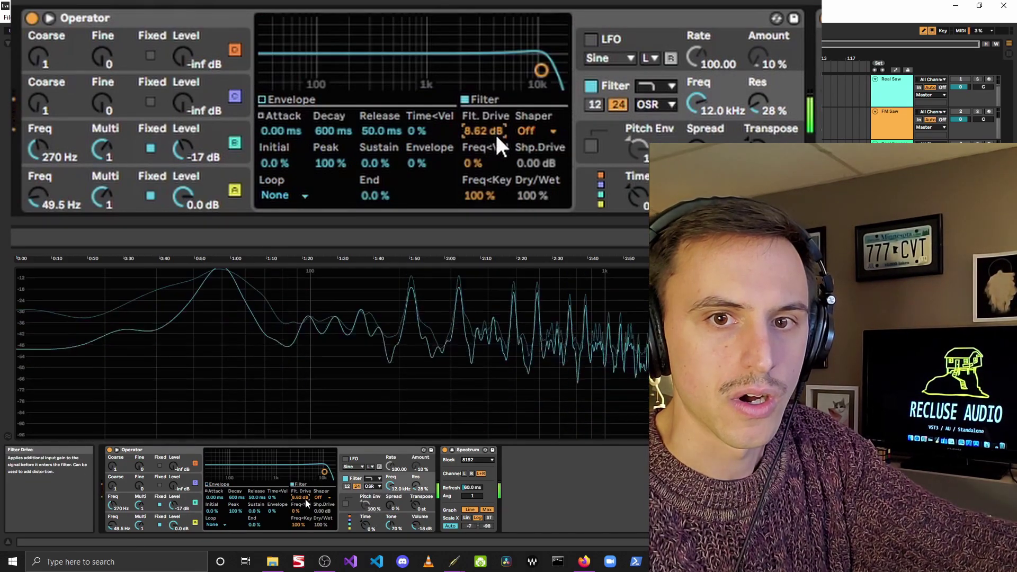